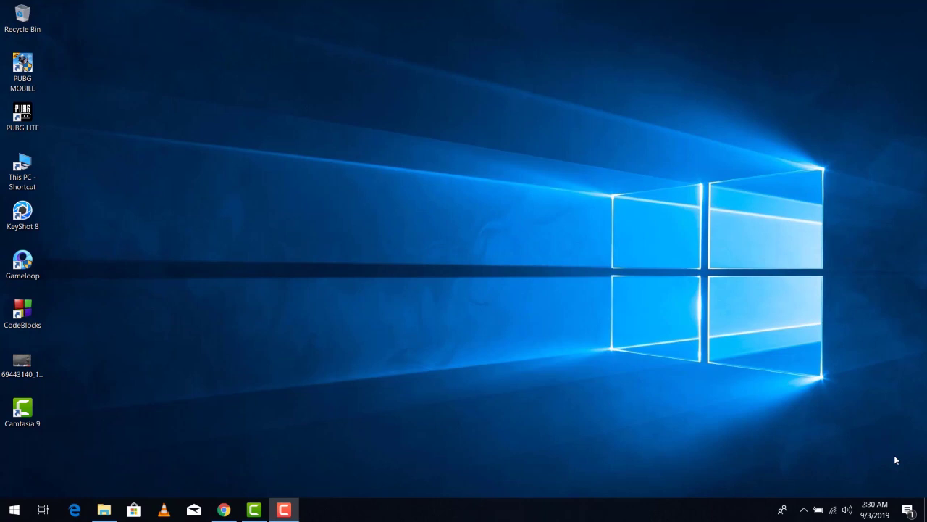
- Cancel the quick scan, switch Windows Defender real-time protection Off, and minimize the window
{"action": "left_click", "coordinate": [804, 510]}
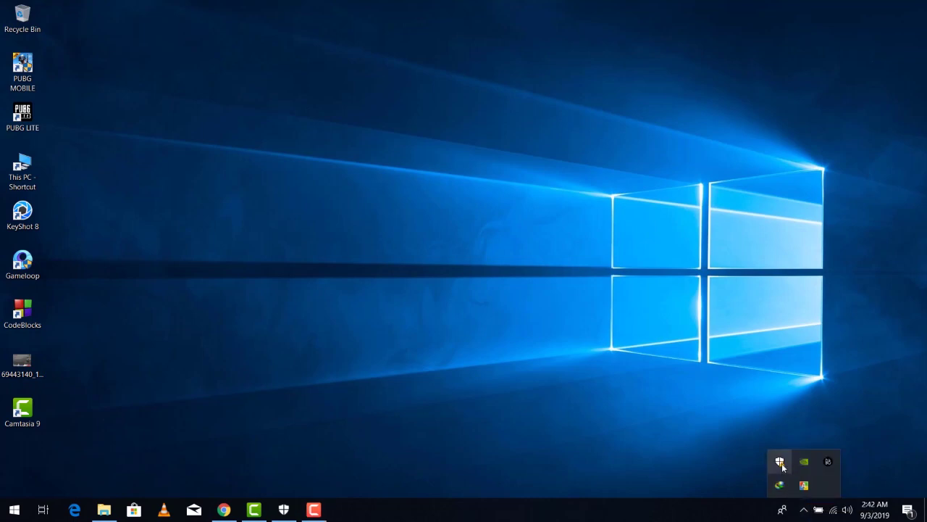
{"action": "left_click", "coordinate": [780, 462]}
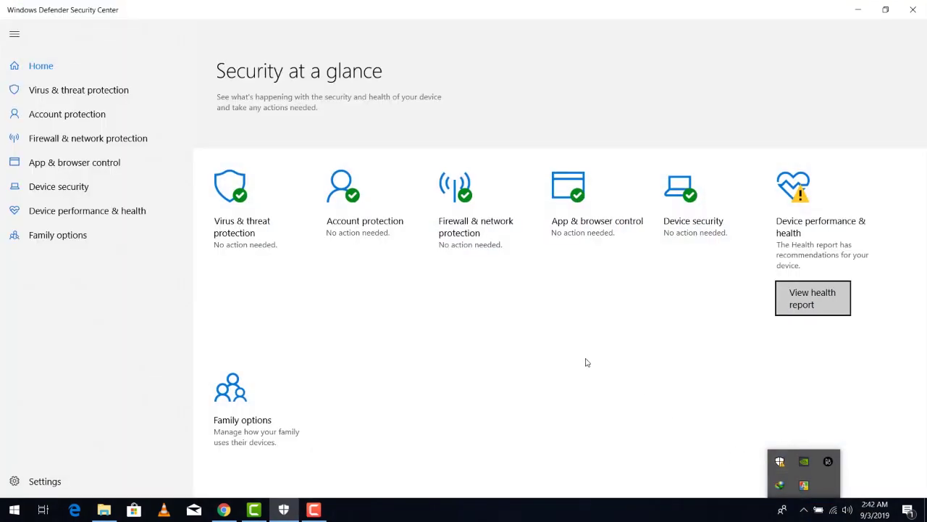
{"action": "left_click", "coordinate": [263, 231]}
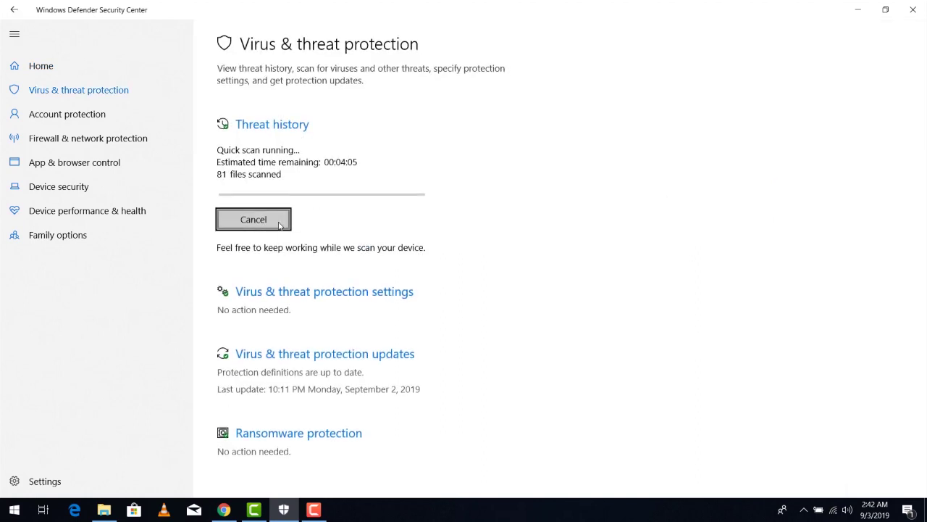
{"action": "left_click", "coordinate": [253, 220]}
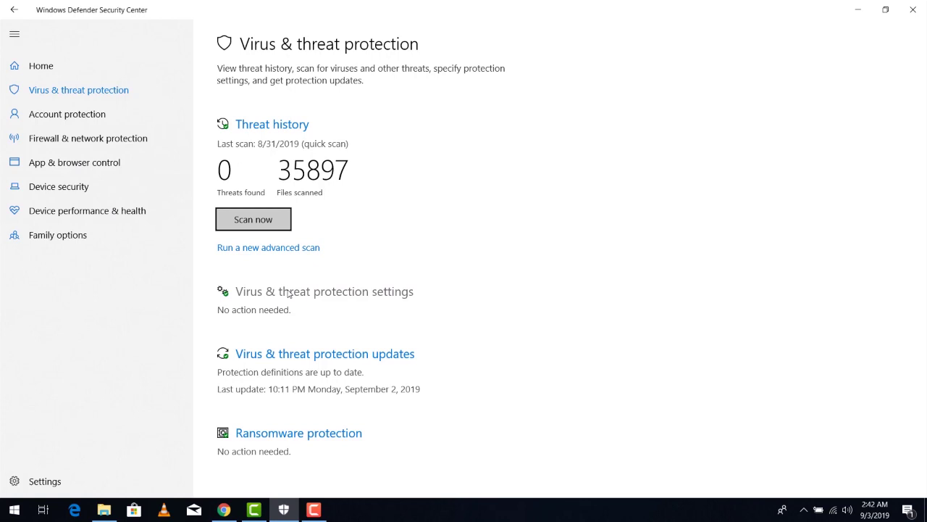
{"action": "left_click", "coordinate": [316, 297]}
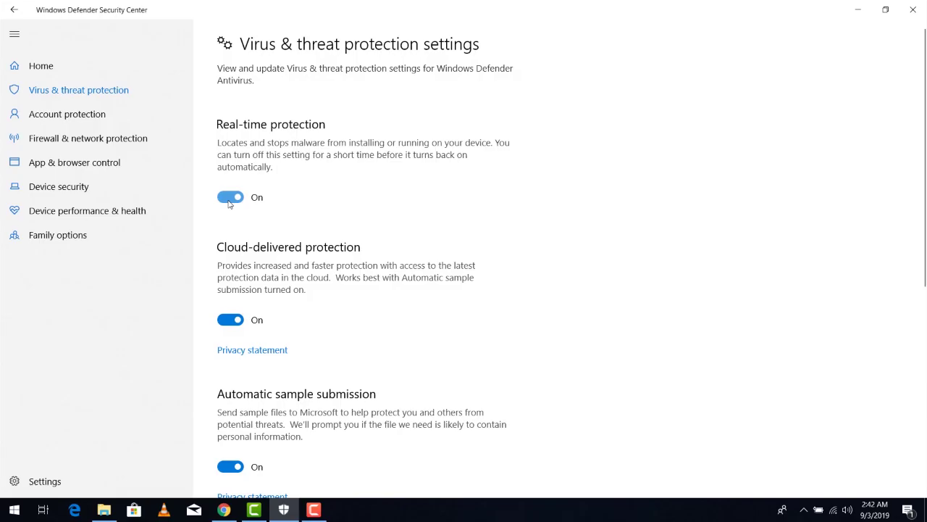
{"action": "left_click", "coordinate": [229, 198]}
{"action": "left_click", "coordinate": [858, 10]}
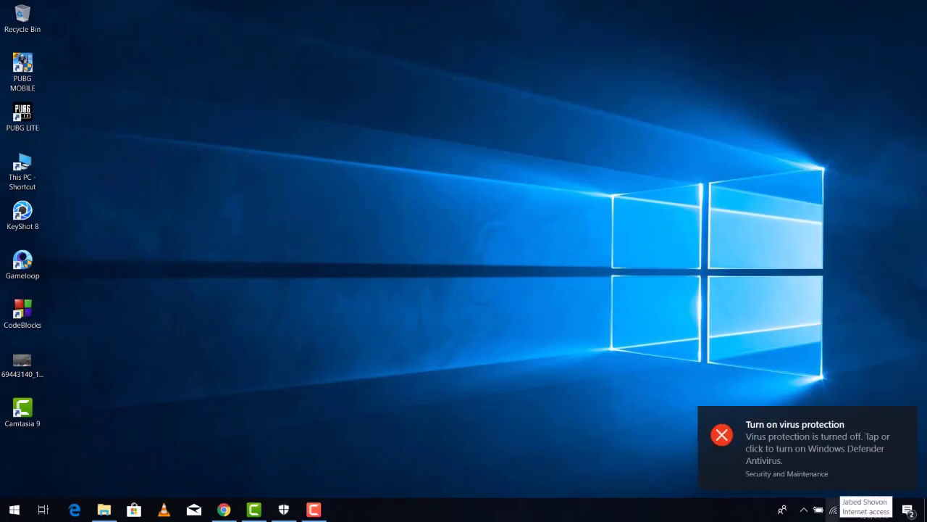
- Disconnect from the connected Wi-Fi network using the network tray flyout
{"action": "left_click", "coordinate": [833, 512]}
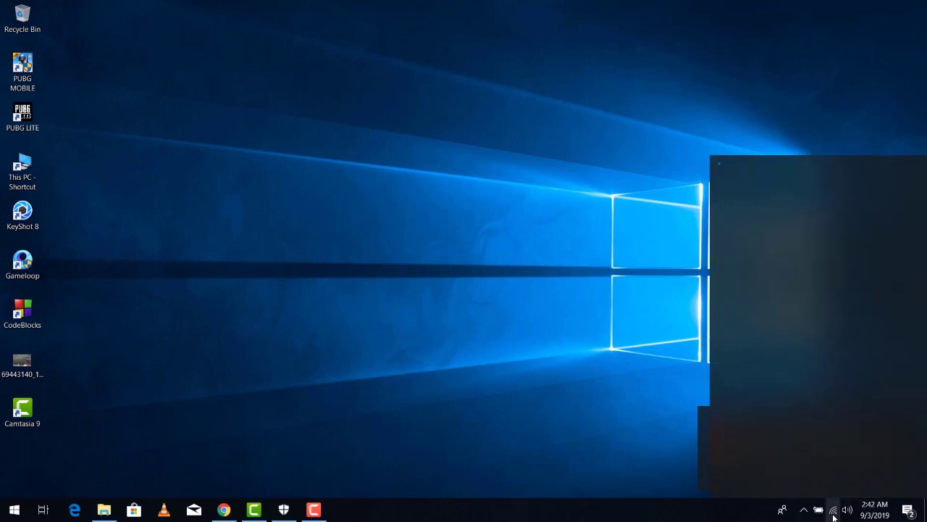
{"action": "left_click", "coordinate": [855, 228]}
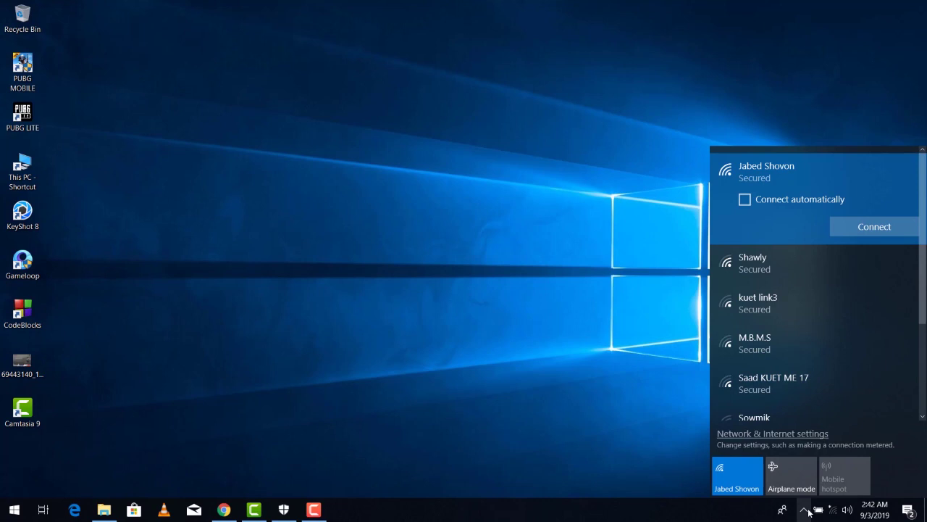
{"action": "left_click", "coordinate": [833, 510]}
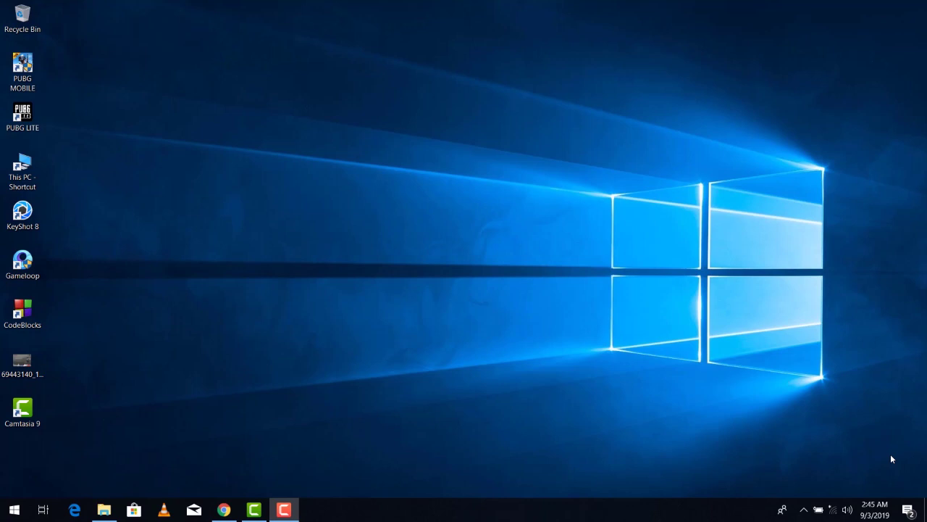
- Start extracting the part1 archive in Solidworks 2016, then cancel the file replace prompt
{"action": "left_click", "coordinate": [103, 510]}
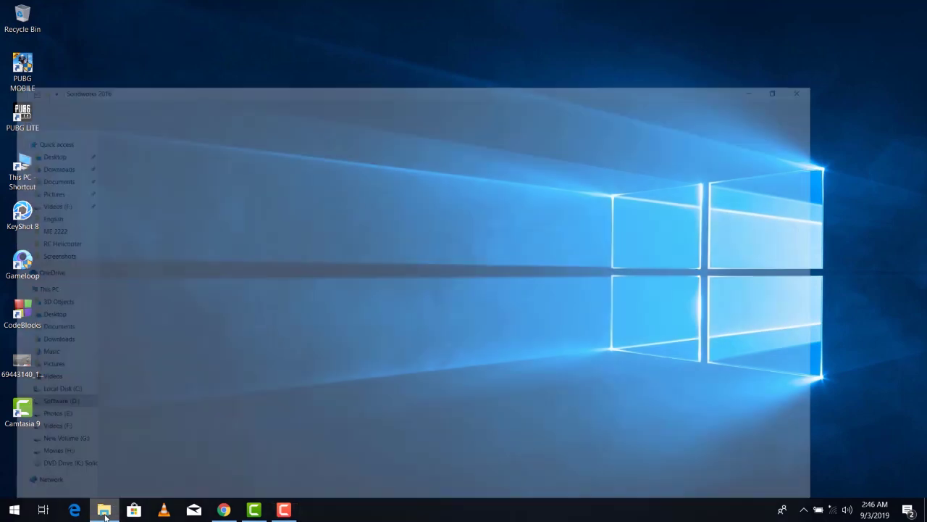
{"action": "left_click_drag", "start_coordinate": [397, 122], "coordinate": [191, 115]}
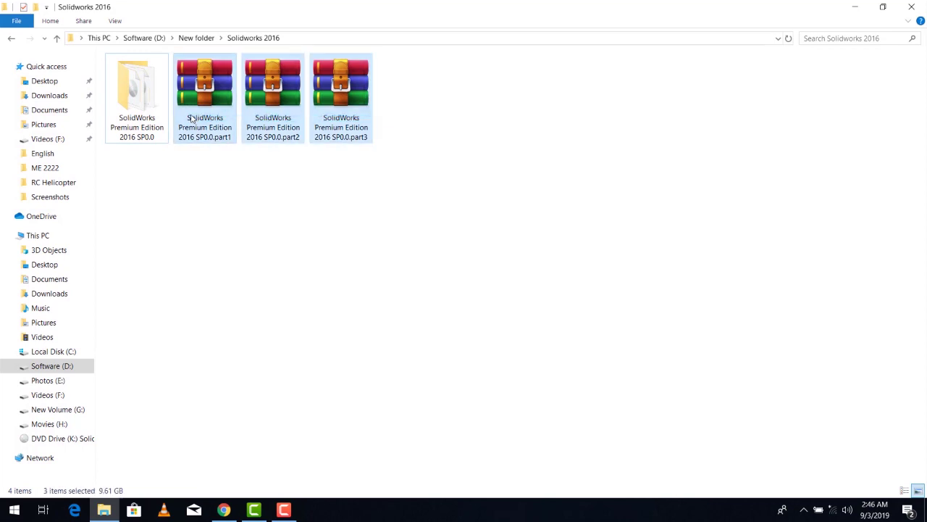
{"action": "left_click", "coordinate": [229, 177]}
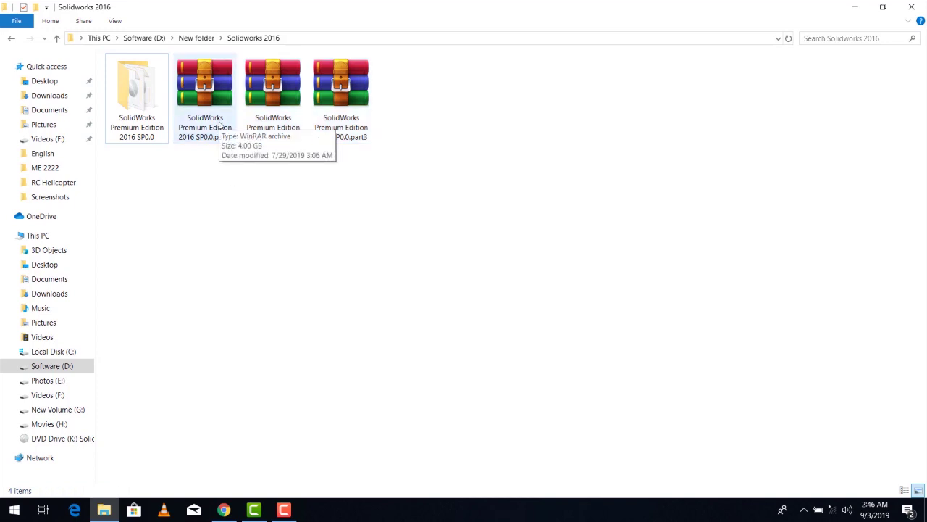
{"action": "right_click", "coordinate": [219, 125]}
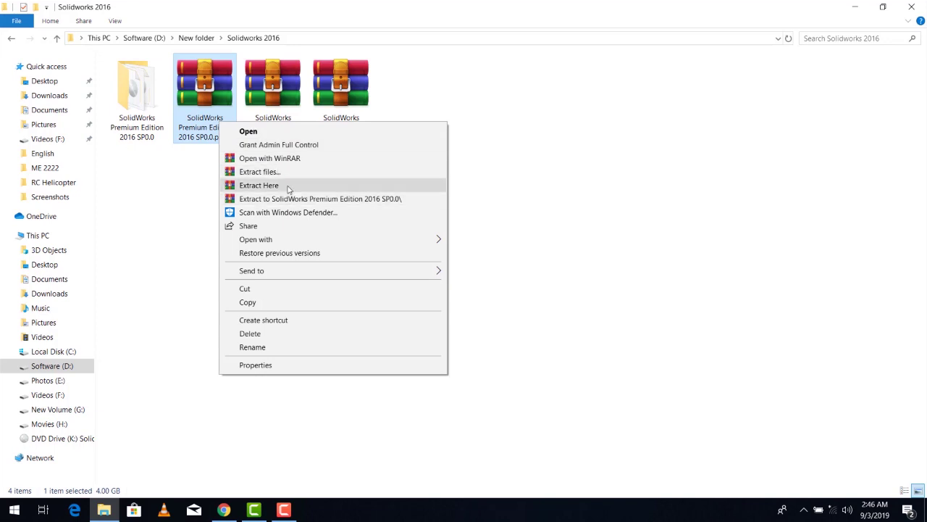
{"action": "left_click", "coordinate": [287, 187]}
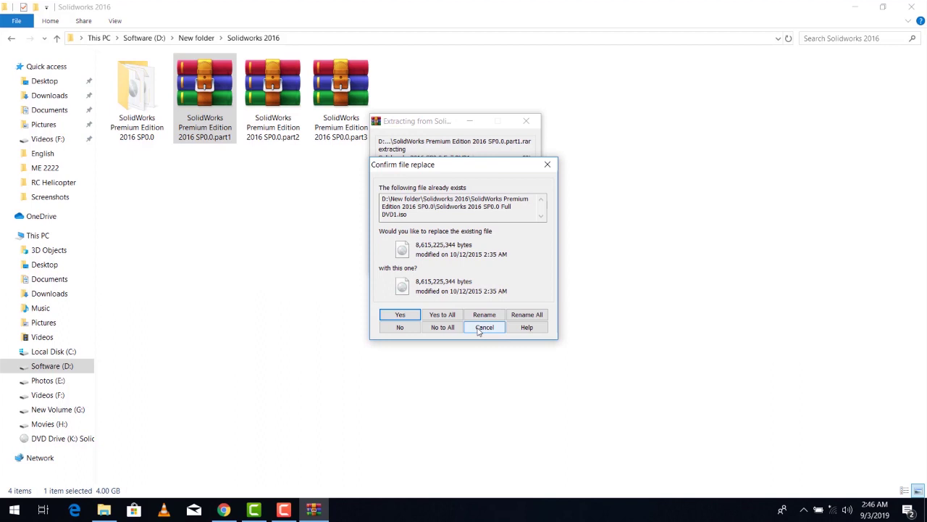
{"action": "left_click", "coordinate": [484, 328]}
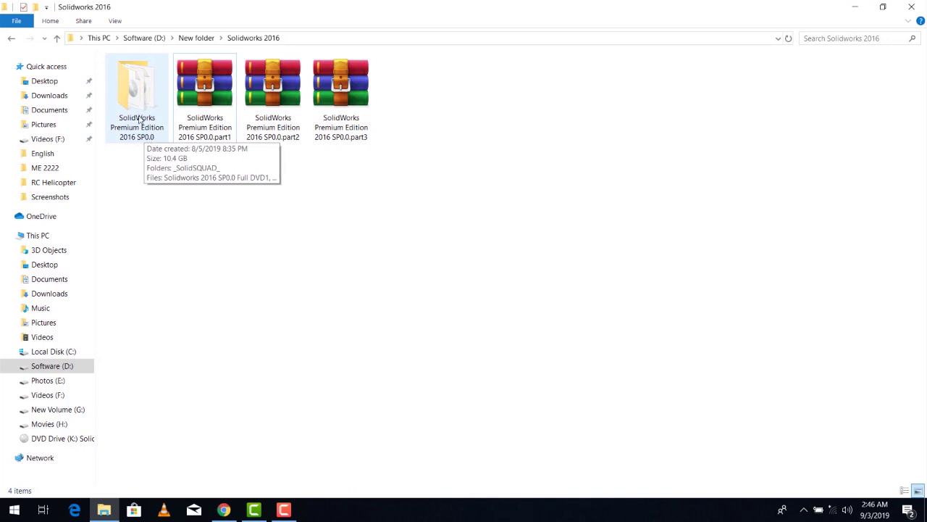
- Open the _SolidSQUAD_ folder inside SolidWorks Premium Edition 2016 SP0.0
{"action": "double_click", "coordinate": [139, 120]}
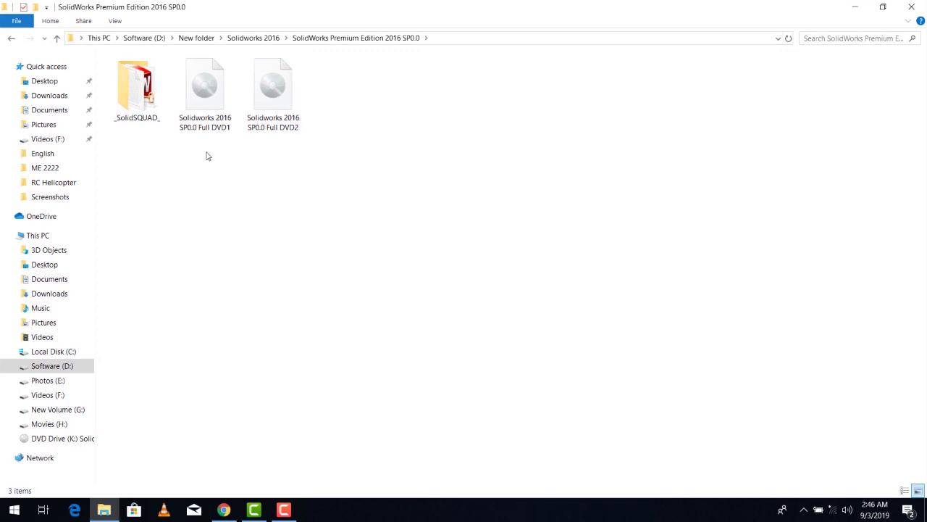
{"action": "left_click_drag", "start_coordinate": [200, 151], "coordinate": [274, 129]}
{"action": "left_click", "coordinate": [151, 157]}
{"action": "double_click", "coordinate": [136, 88]}
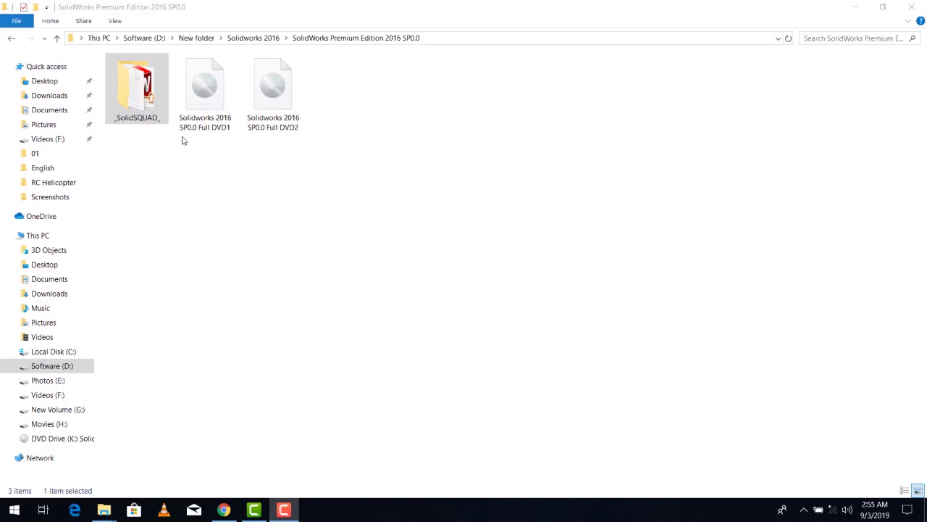
{"action": "double_click", "coordinate": [147, 109]}
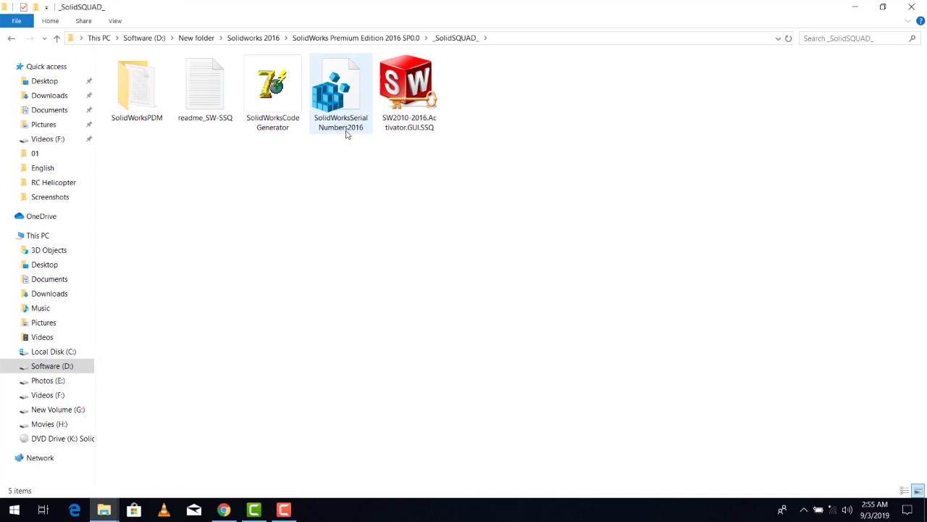
{"action": "mouse_move", "coordinate": [341, 95]}
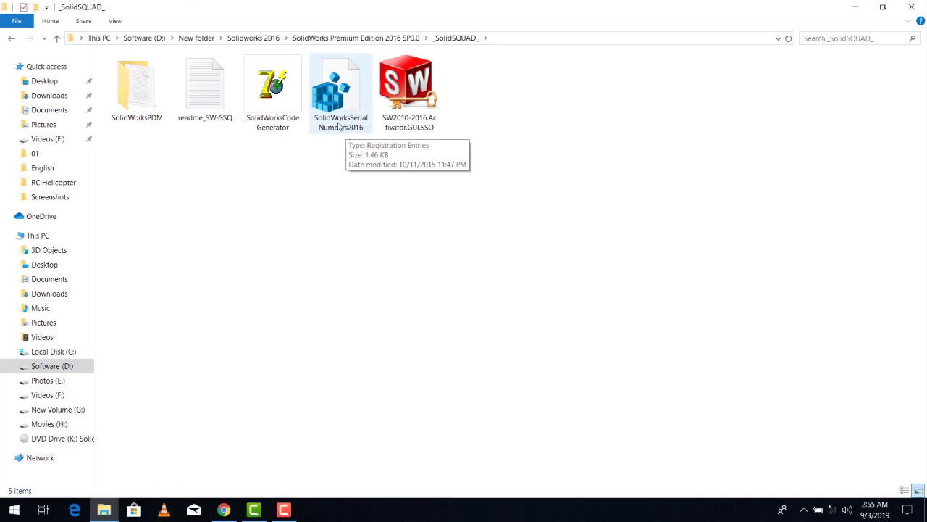
- Merge SolidWorksSerialNumbers2016 into the registry and dismiss the success message
{"action": "double_click", "coordinate": [337, 124]}
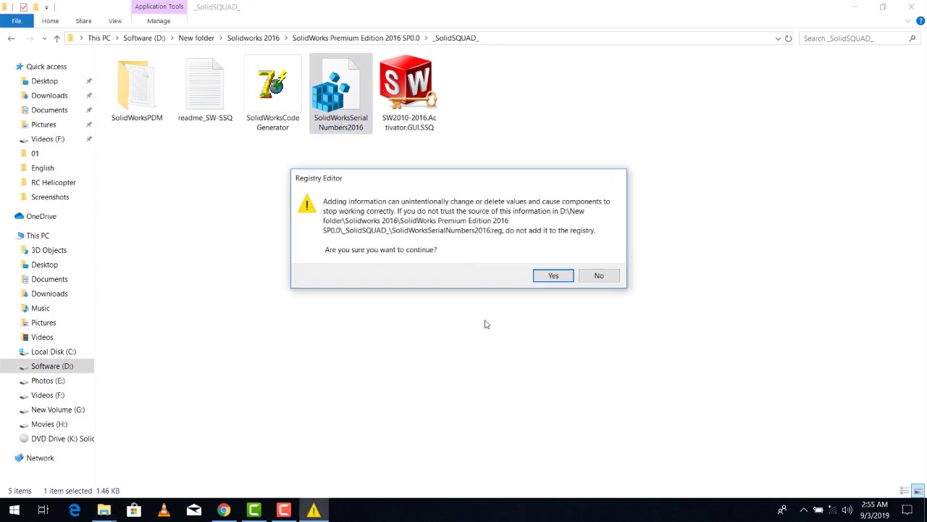
{"action": "left_click", "coordinate": [545, 280]}
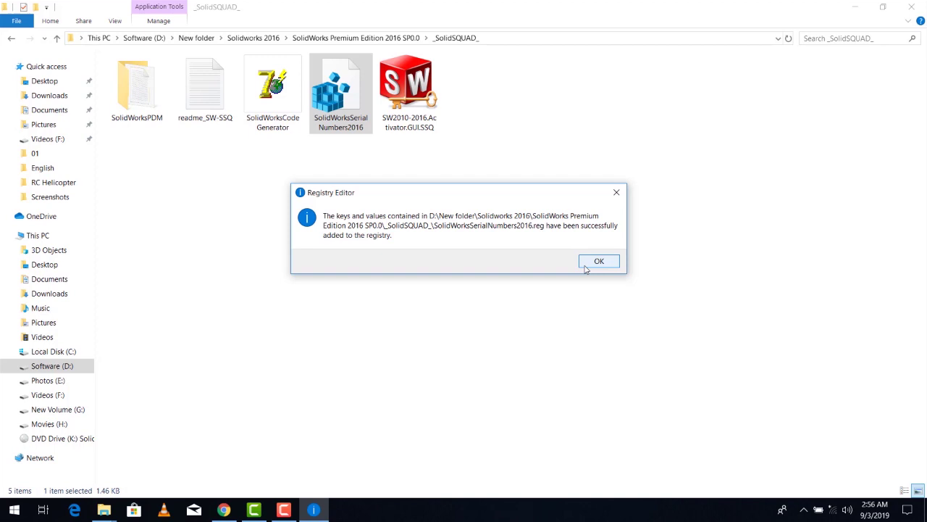
{"action": "left_click", "coordinate": [598, 261]}
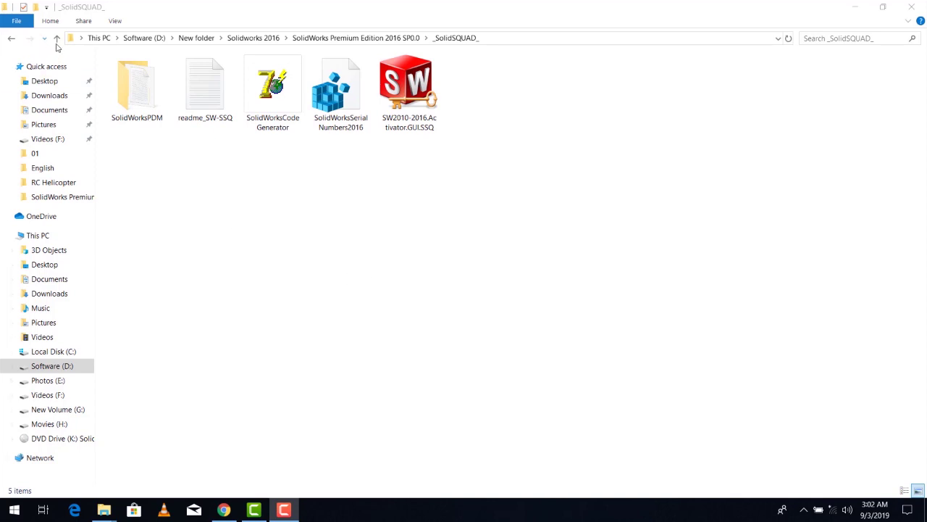
- Mount the Solidworks 2016 SP0.0 Full DVD1 image and run its setup program
{"action": "left_click", "coordinate": [56, 37]}
{"action": "left_click", "coordinate": [274, 215]}
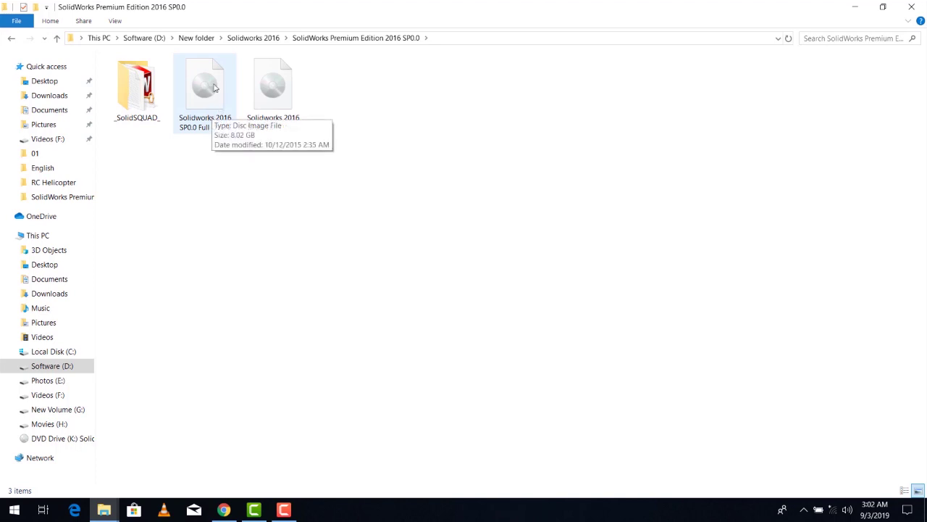
{"action": "double_click", "coordinate": [214, 88]}
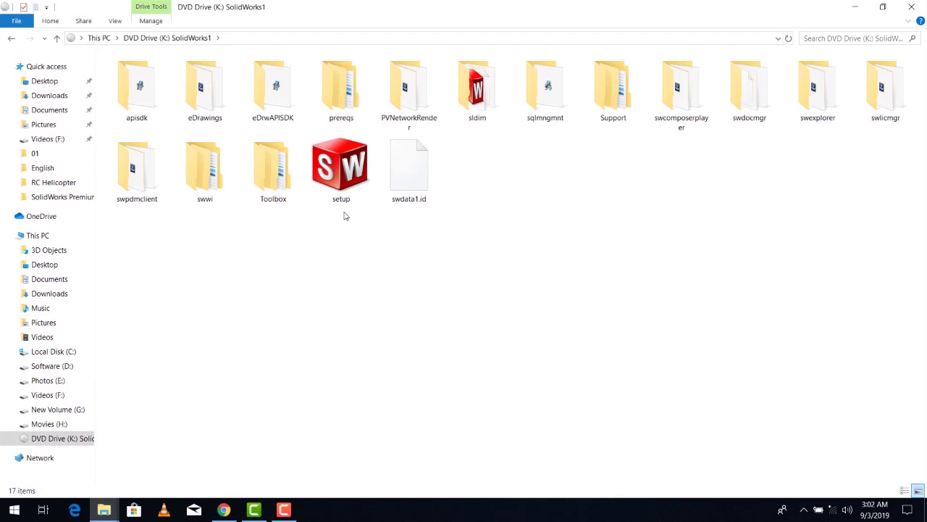
{"action": "left_click", "coordinate": [342, 169]}
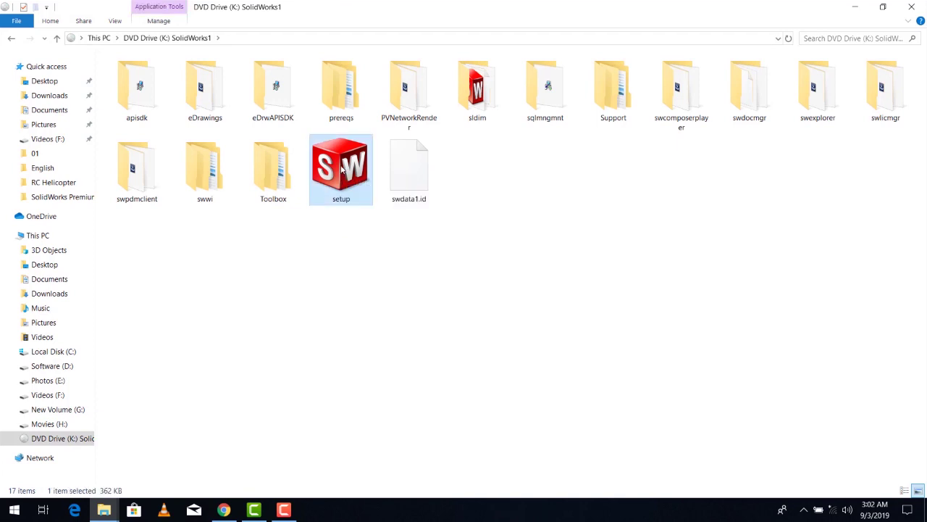
{"action": "double_click", "coordinate": [342, 168]}
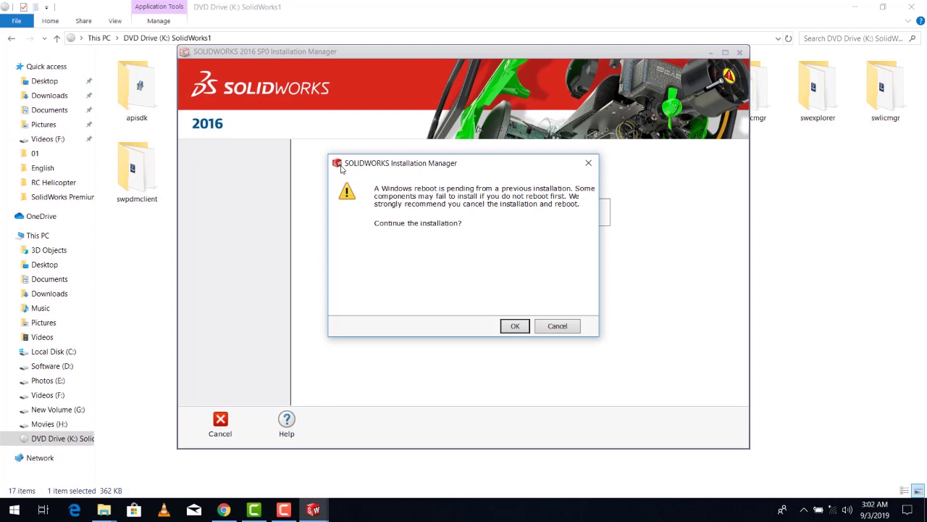
- Dismiss the reboot warning, keep Individual install, and review the pre-filled serial numbers
{"action": "left_click", "coordinate": [524, 327]}
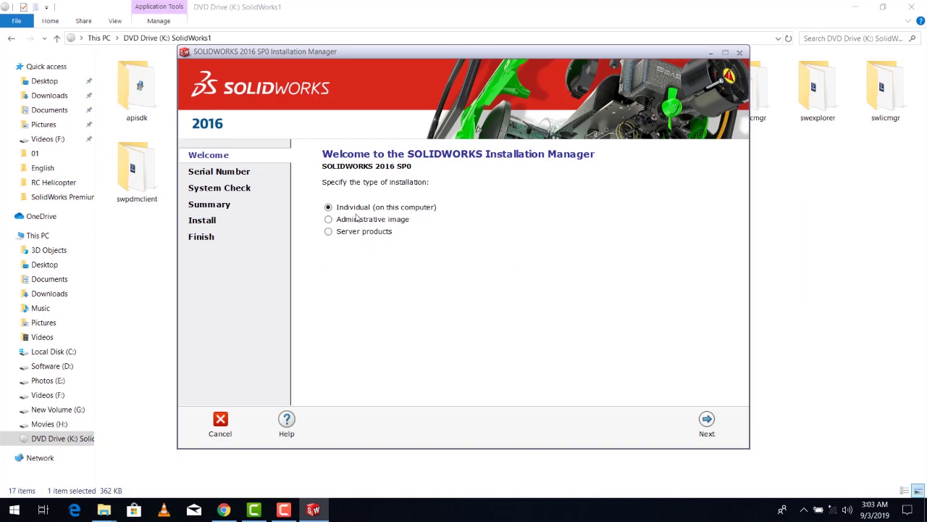
{"action": "left_click", "coordinate": [707, 423]}
{"action": "scroll", "coordinate": [447, 287], "scroll_direction": "down", "scroll_amount": 3}
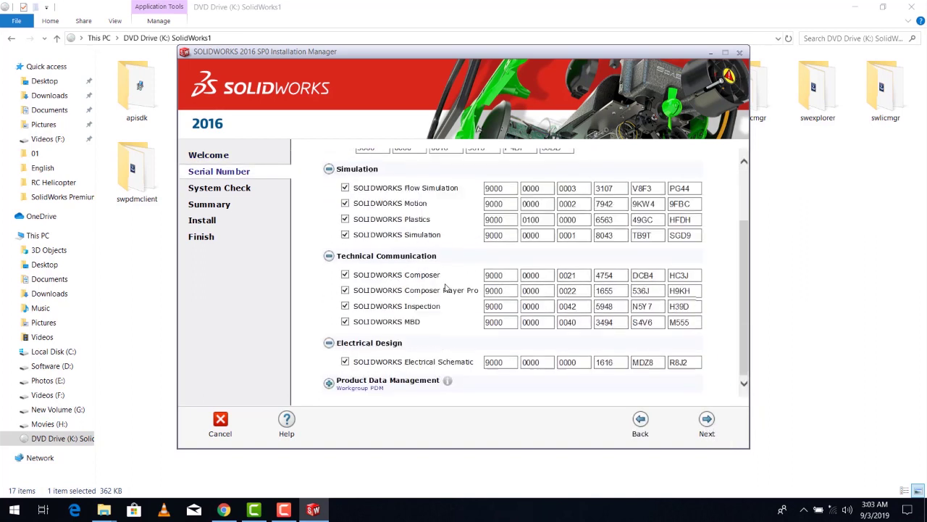
{"action": "scroll", "coordinate": [538, 306], "scroll_direction": "up", "scroll_amount": 3}
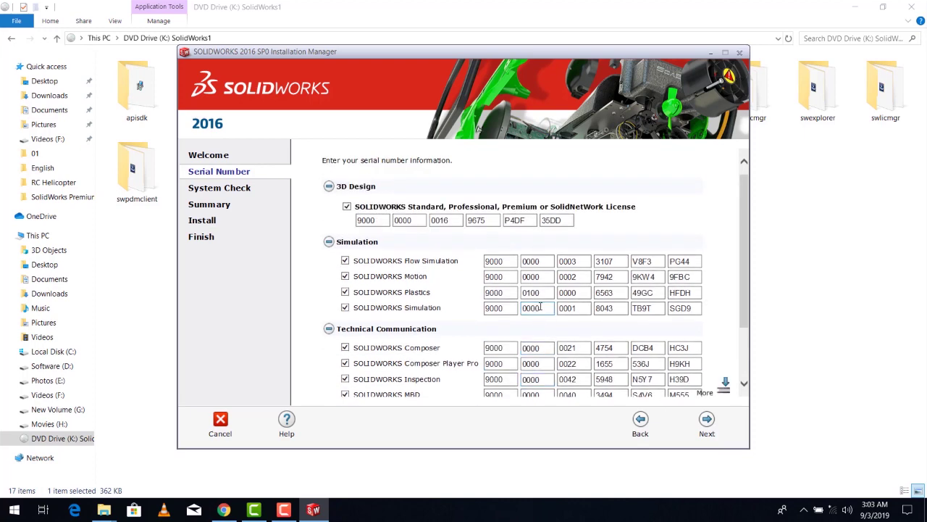
{"action": "scroll", "coordinate": [539, 310], "scroll_direction": "down", "scroll_amount": 3}
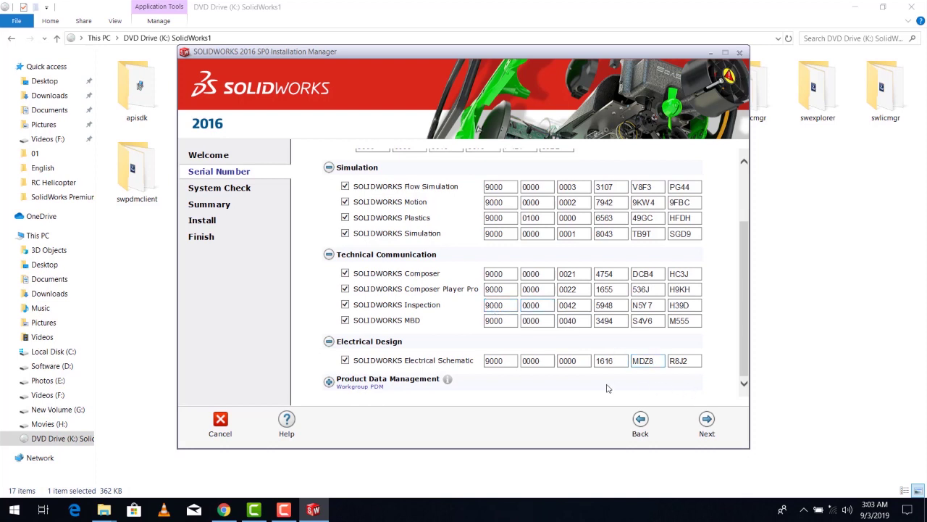
- Accept the serials, skip the server connection, and review the Premium product checklist
{"action": "left_click", "coordinate": [708, 425]}
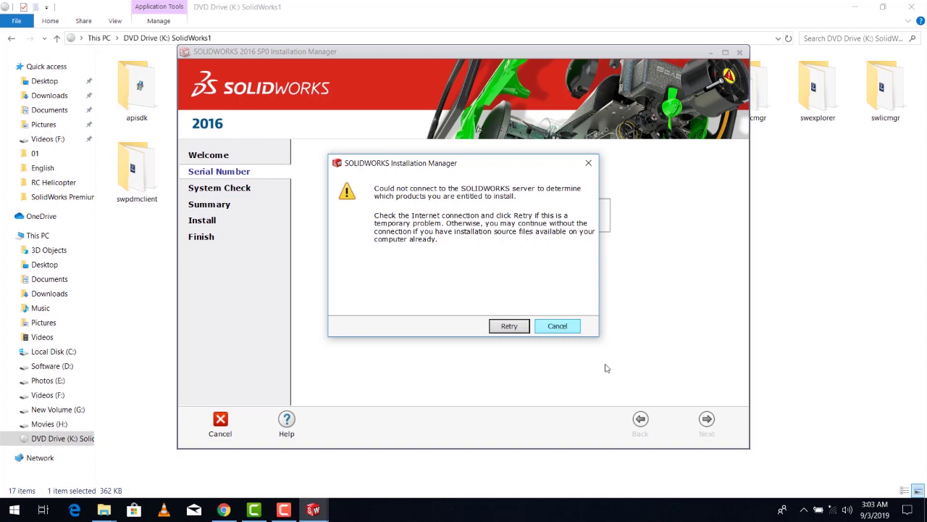
{"action": "left_click", "coordinate": [565, 328]}
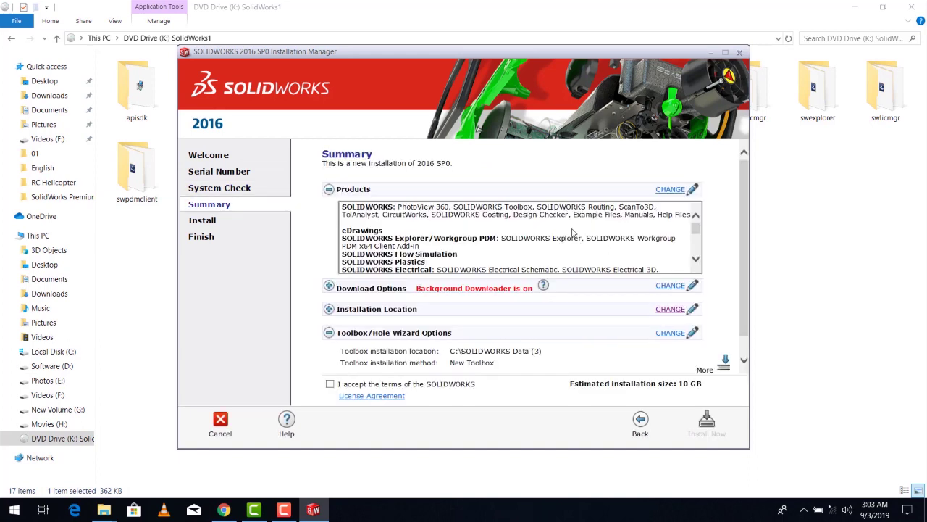
{"action": "left_click", "coordinate": [670, 189]}
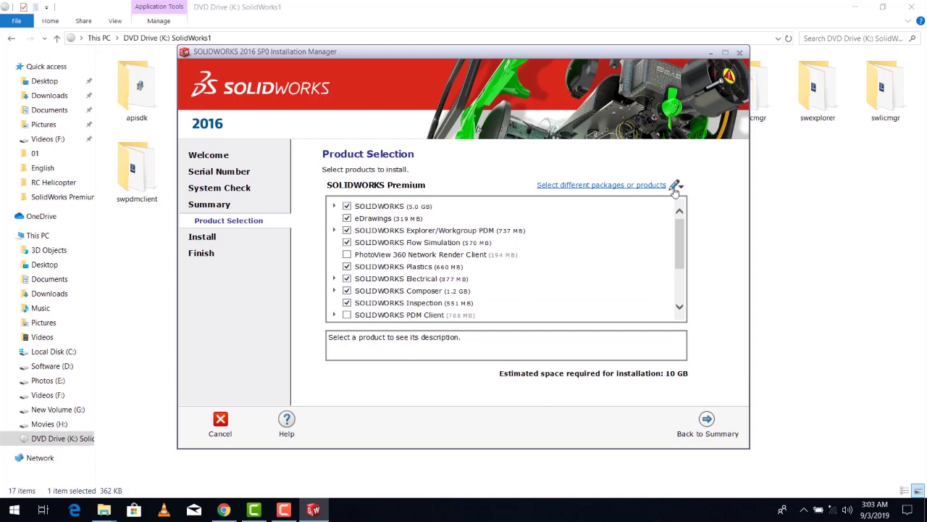
{"action": "scroll", "coordinate": [423, 268], "scroll_direction": "down", "scroll_amount": 2}
{"action": "scroll", "coordinate": [391, 274], "scroll_direction": "up", "scroll_amount": 1}
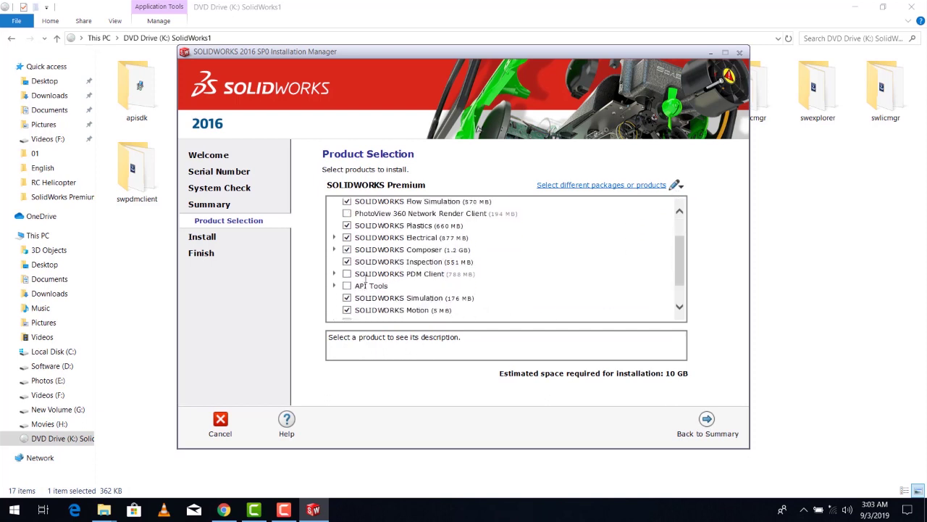
{"action": "scroll", "coordinate": [366, 278], "scroll_direction": "up", "scroll_amount": 1}
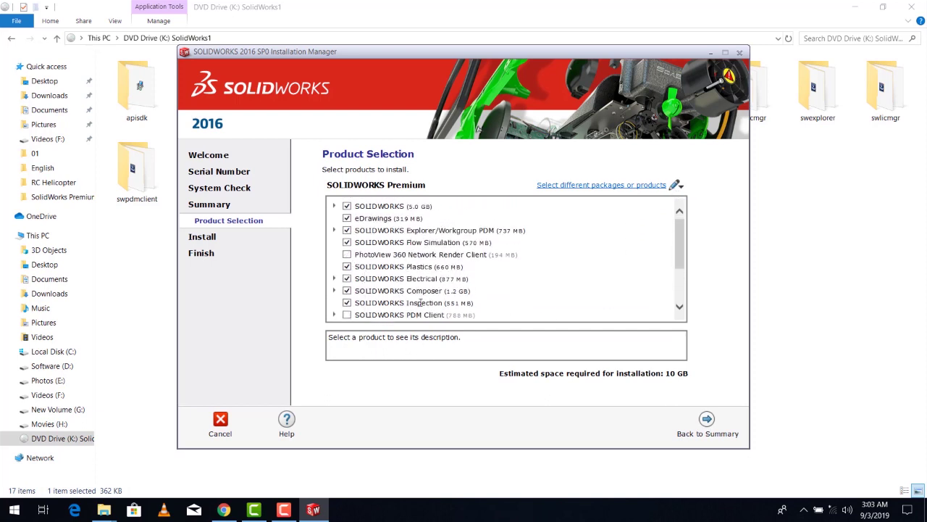
{"action": "left_click", "coordinate": [707, 426]}
{"action": "scroll", "coordinate": [444, 268], "scroll_direction": "down", "scroll_amount": 3}
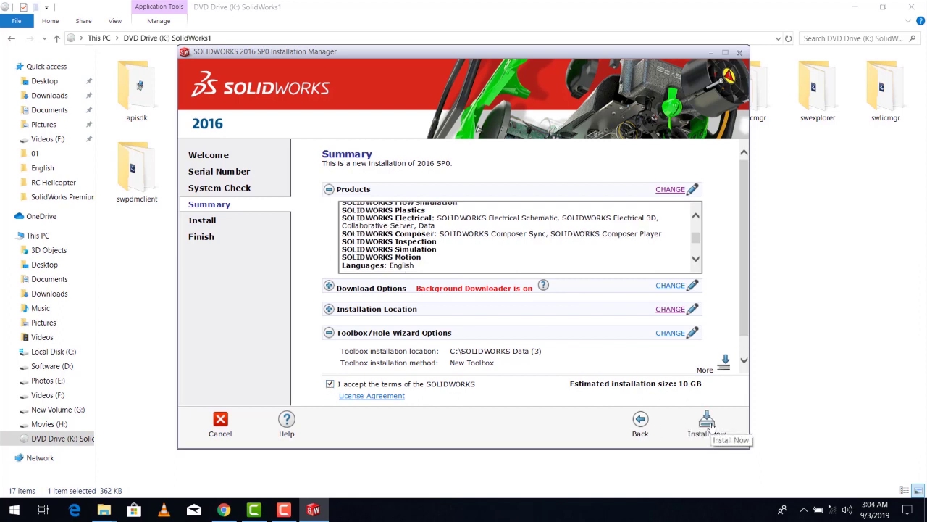
- Start the installation, acknowledging the missing Microsoft Excel warning
{"action": "left_click", "coordinate": [709, 426]}
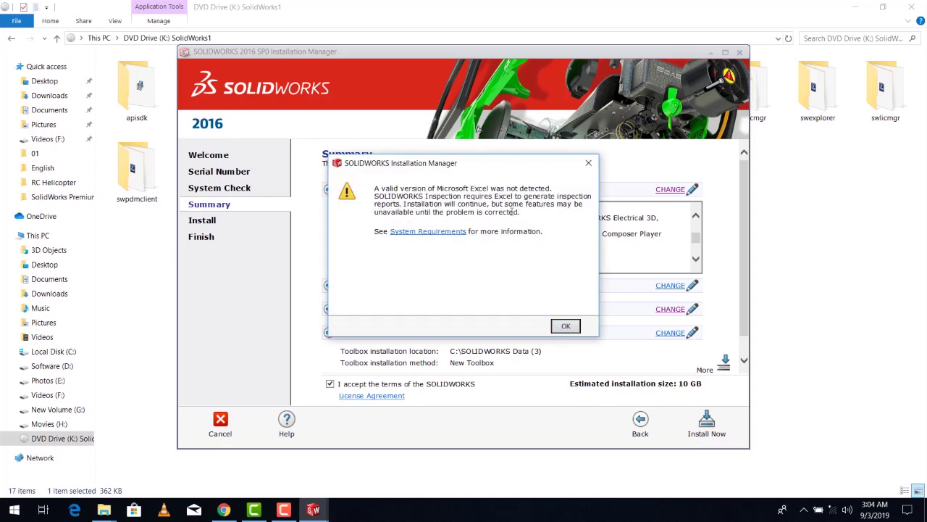
{"action": "mouse_move", "coordinate": [456, 168]}
{"action": "left_mouse_down"}
{"action": "mouse_move", "coordinate": [499, 166]}
{"action": "mouse_move", "coordinate": [452, 153]}
{"action": "left_mouse_up"}
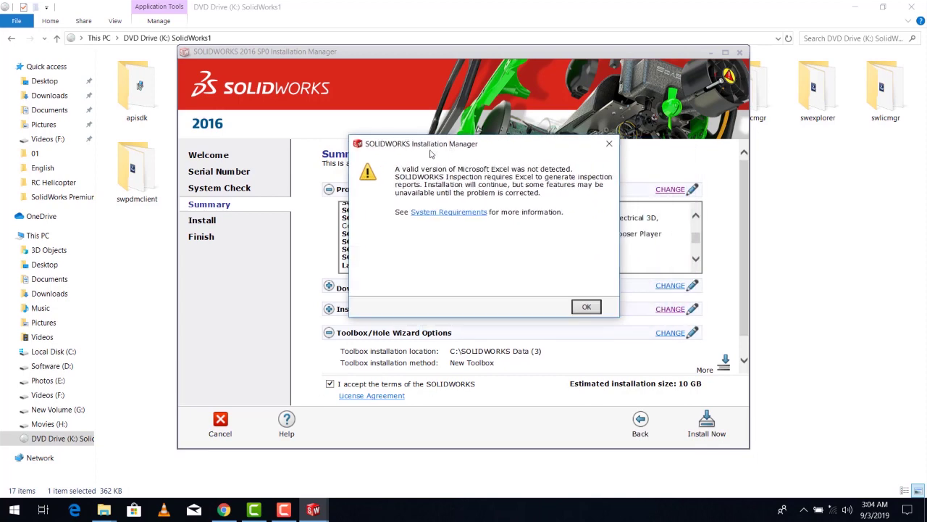
{"action": "left_click", "coordinate": [562, 313]}
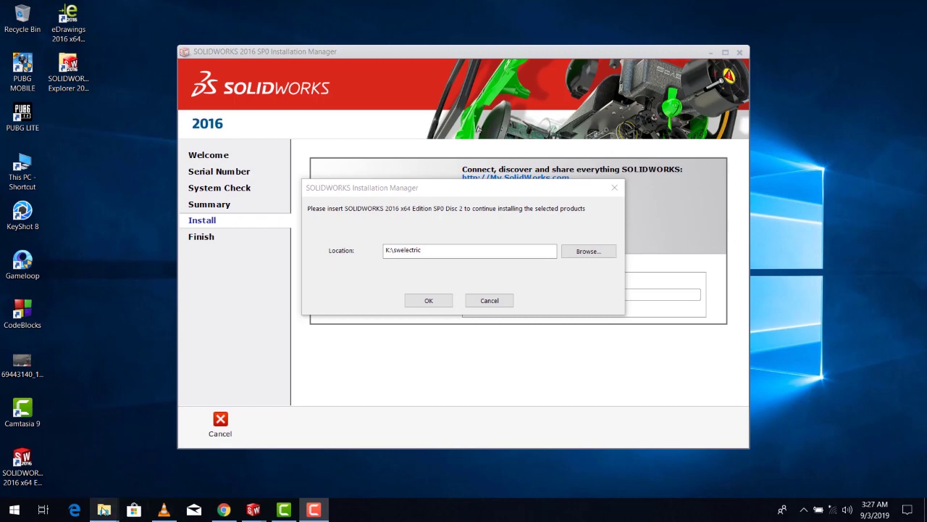
{"action": "mouse_move", "coordinate": [104, 510]}
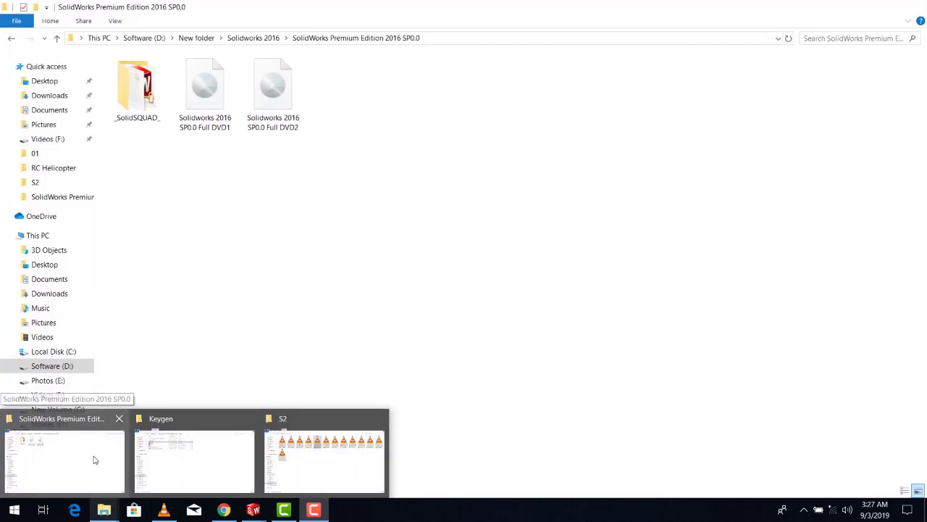
- Mount the Solidworks 2016 SP0.0 Full DVD2 image as DVD Drive (K:)
{"action": "left_click", "coordinate": [93, 459]}
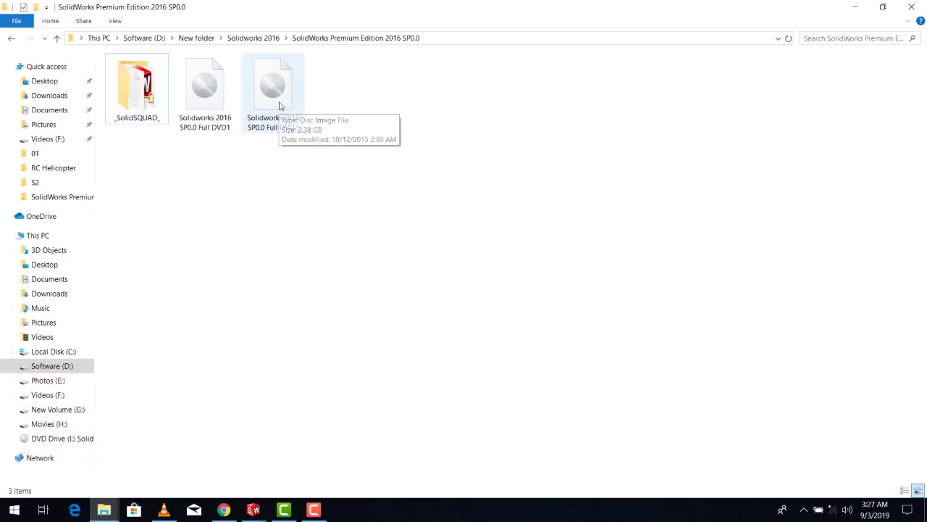
{"action": "right_click", "coordinate": [277, 81]}
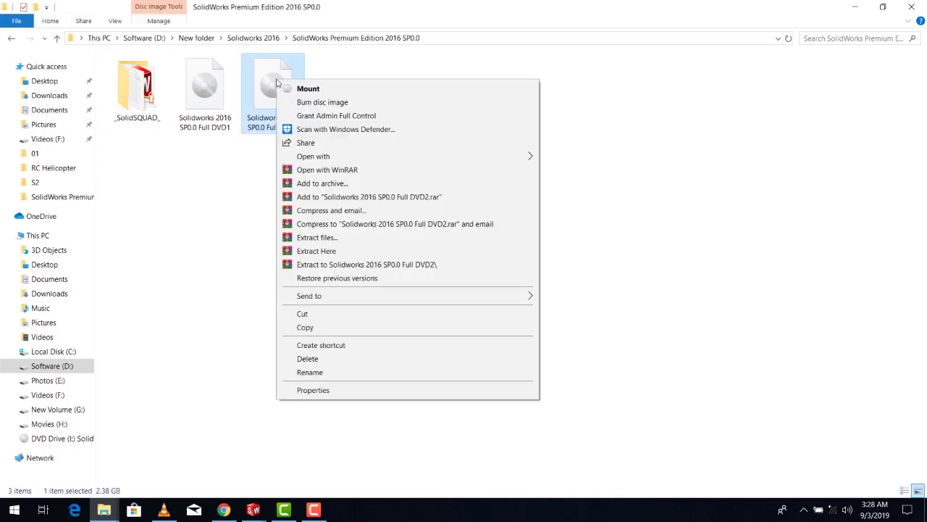
{"action": "left_click", "coordinate": [305, 90]}
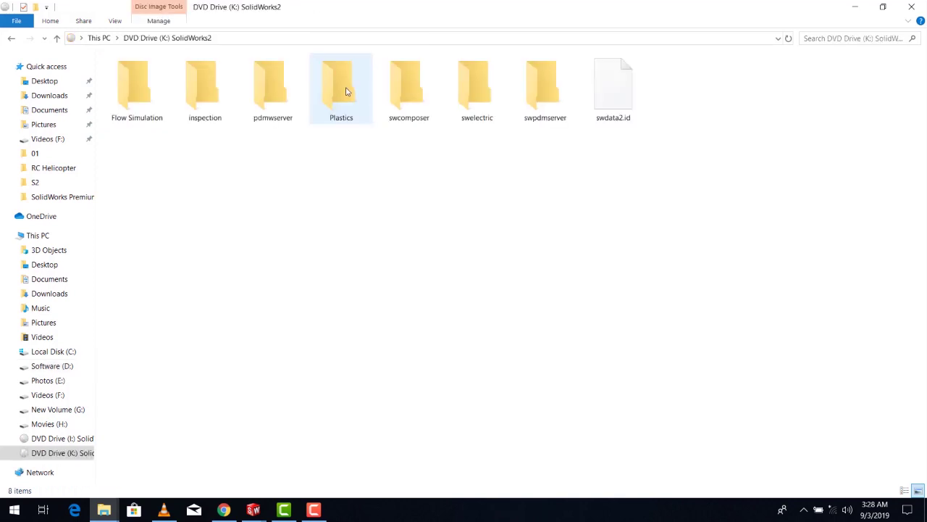
- Point the Disc 2 prompt to DVD Drive (K:) SolidWorks2 and continue installing
{"action": "left_click", "coordinate": [255, 510]}
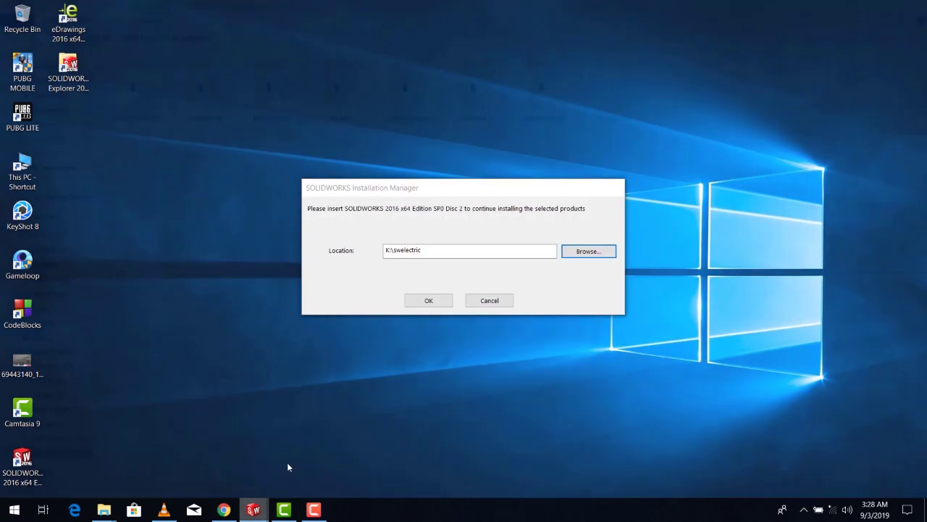
{"action": "left_click", "coordinate": [287, 463]}
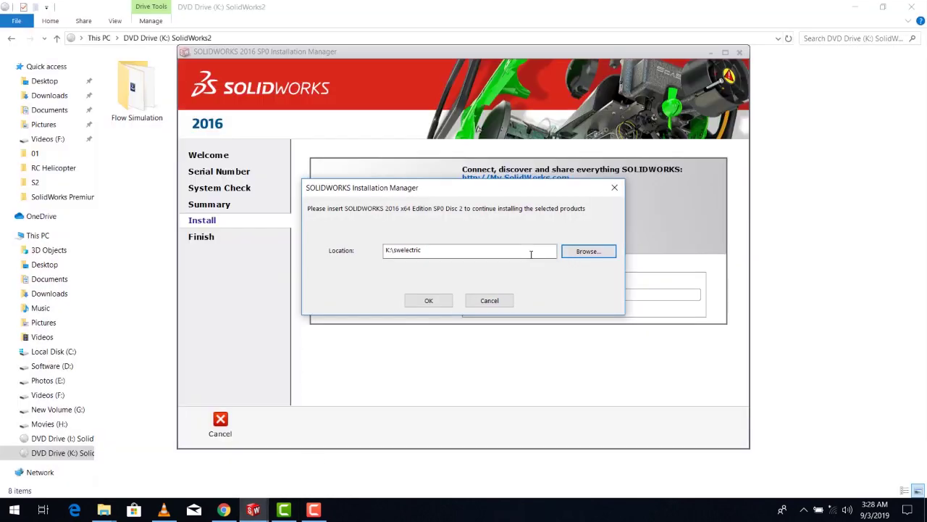
{"action": "left_click", "coordinate": [585, 255]}
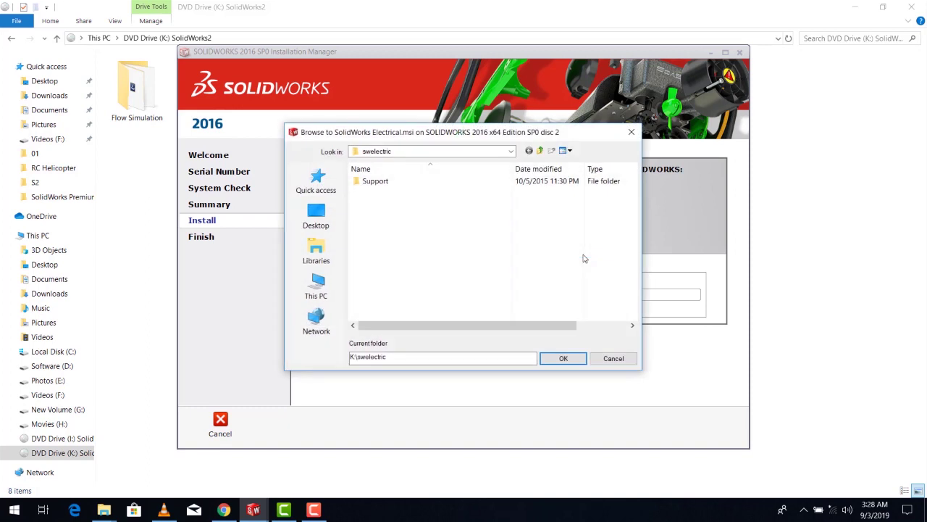
{"action": "left_click", "coordinate": [317, 290]}
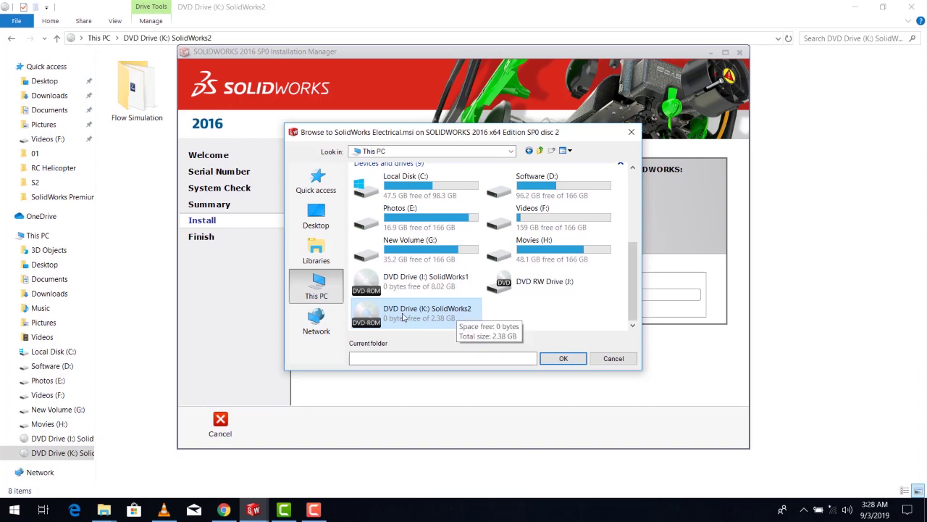
{"action": "mouse_move", "coordinate": [428, 313]}
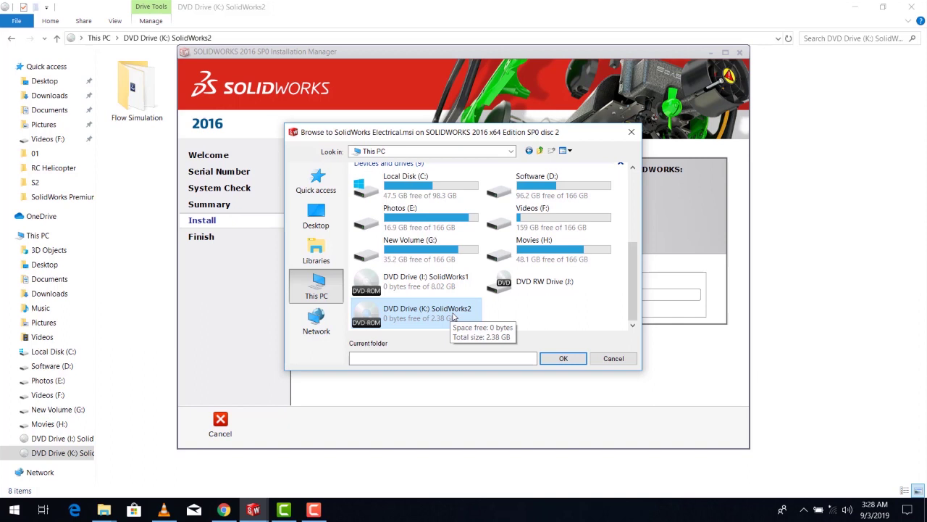
{"action": "double_click", "coordinate": [454, 317]}
{"action": "left_click", "coordinate": [566, 360]}
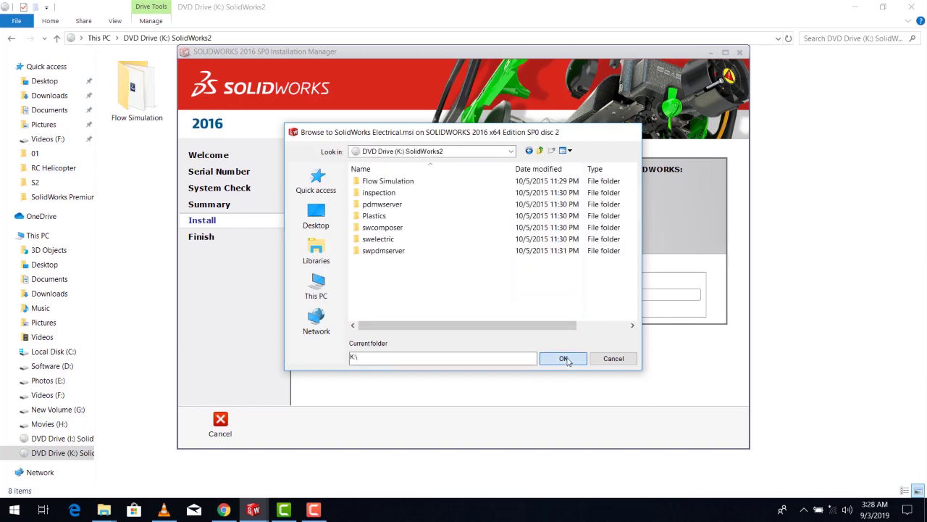
{"action": "left_click", "coordinate": [437, 307]}
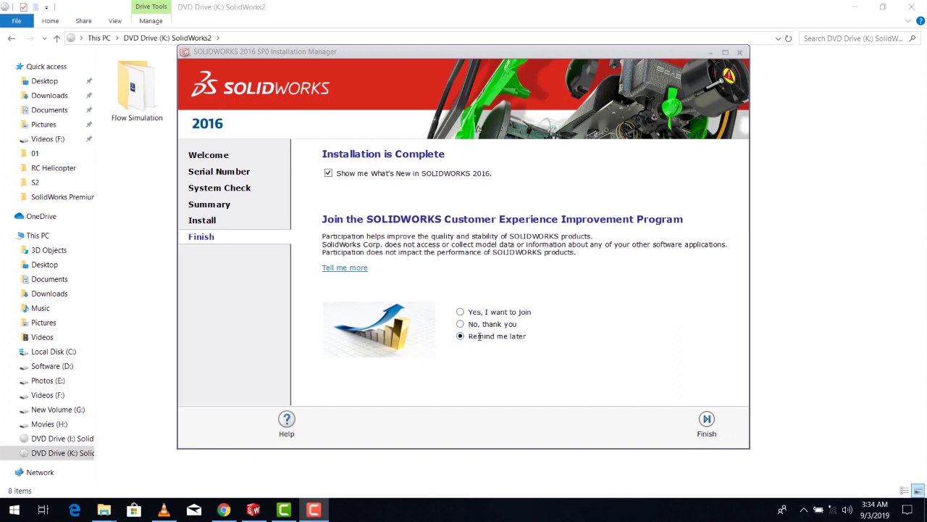
- Choose 'No, thank you', untick 'Show me What's New', and finish the installation
{"action": "left_click", "coordinate": [461, 324]}
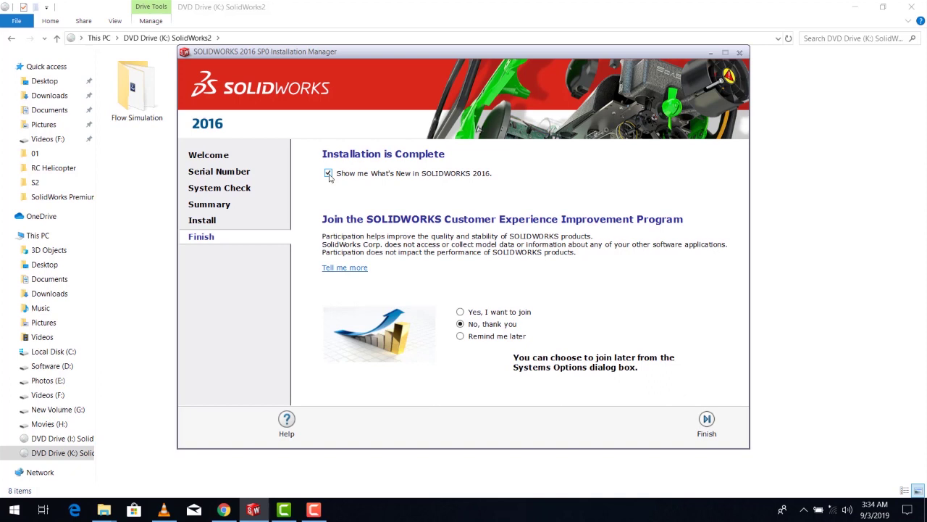
{"action": "left_click", "coordinate": [328, 174]}
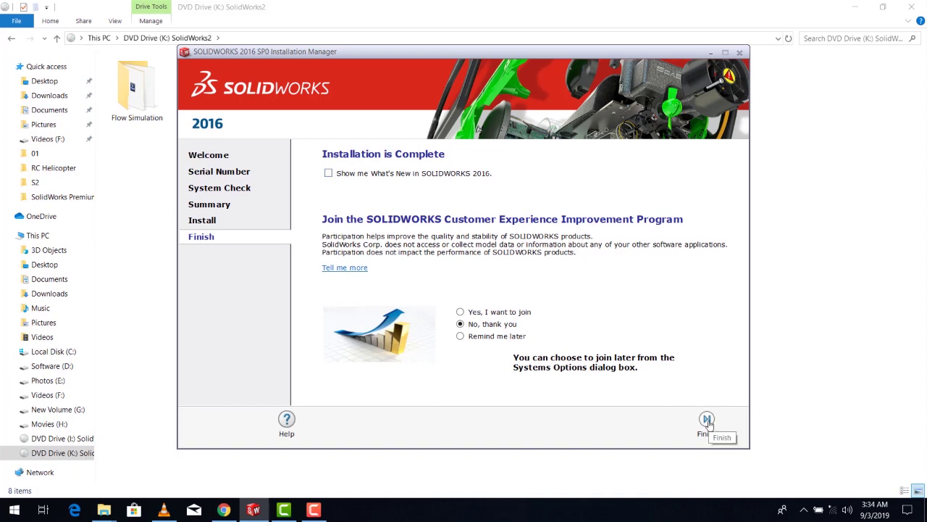
{"action": "left_click", "coordinate": [707, 421]}
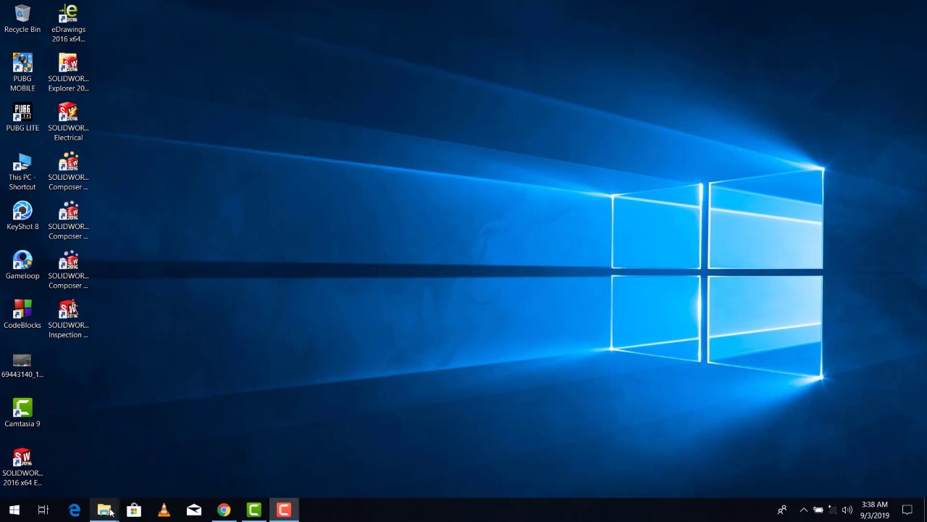
{"action": "mouse_move", "coordinate": [104, 510]}
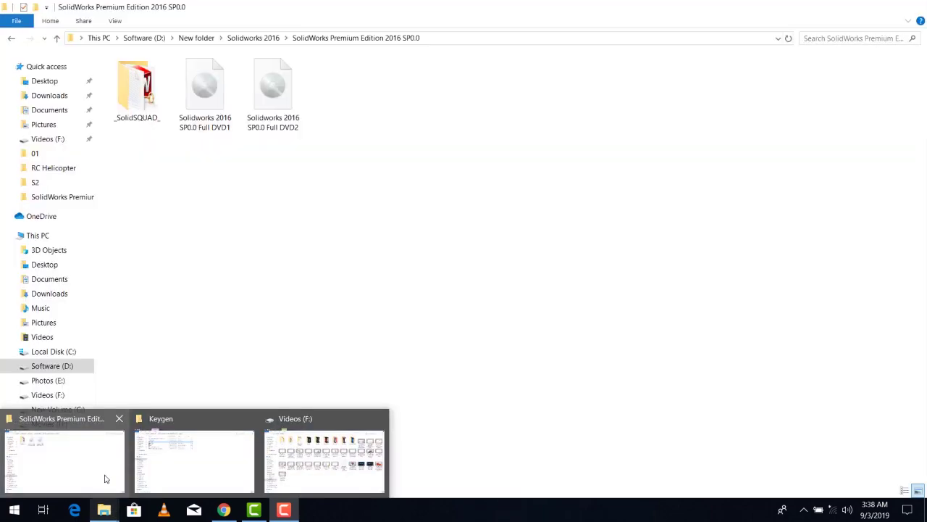
- Open _SolidSQUAD_ in the SolidWorks Premium Edition folder and select SW2010-2016.Activator.GUI.SSQ
{"action": "left_click", "coordinate": [106, 478]}
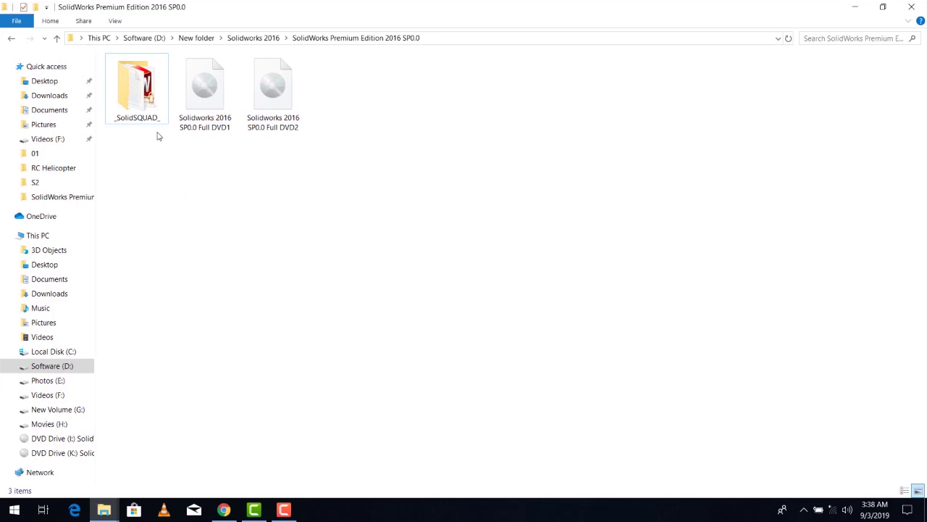
{"action": "double_click", "coordinate": [149, 99]}
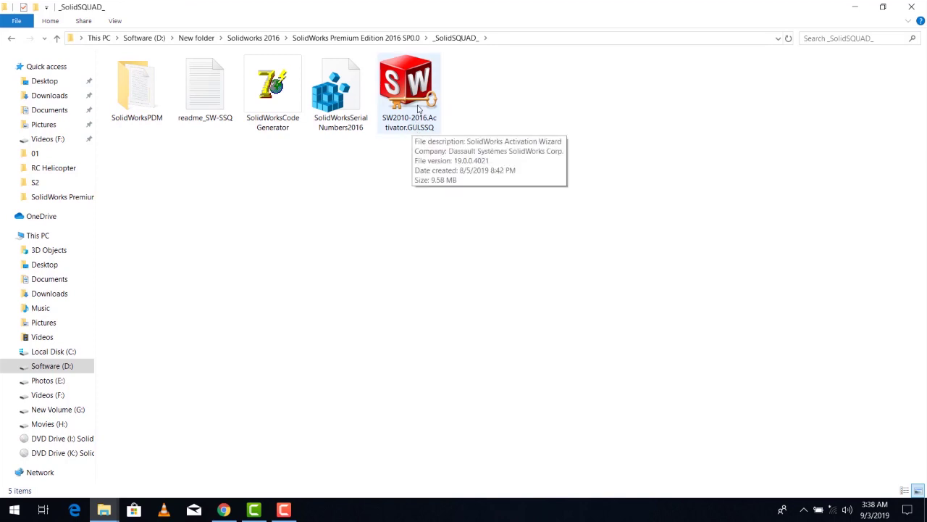
{"action": "left_click", "coordinate": [418, 109]}
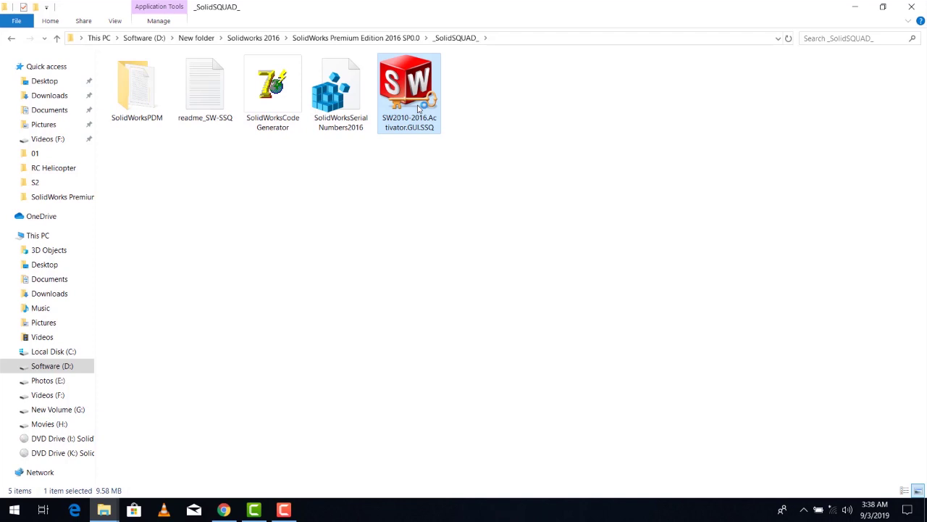
- Launch the SolidSQUAD activator and activate all checked SolidWorks products
{"action": "double_click", "coordinate": [418, 108]}
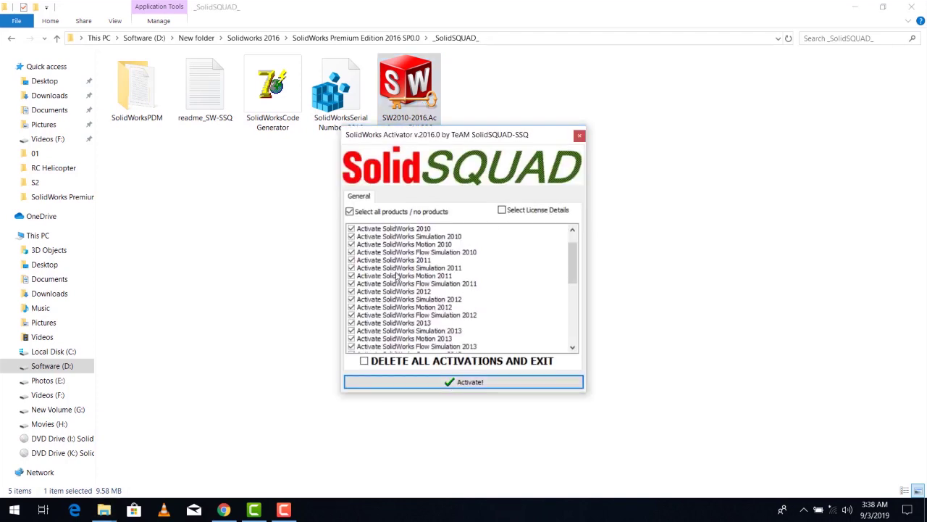
{"action": "scroll", "coordinate": [404, 305], "scroll_direction": "down", "scroll_amount": 3}
{"action": "scroll", "coordinate": [406, 323], "scroll_direction": "down", "scroll_amount": 3}
{"action": "scroll", "coordinate": [403, 318], "scroll_direction": "down", "scroll_amount": 3}
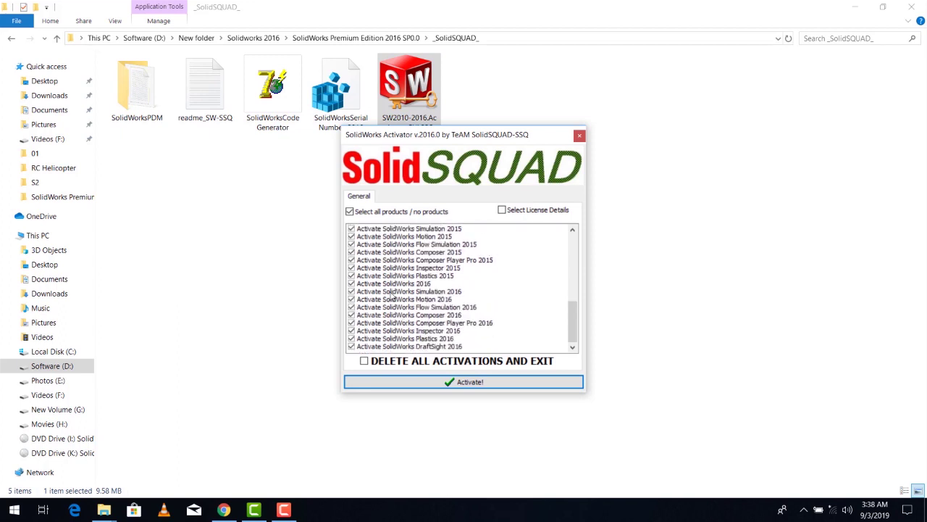
{"action": "left_click", "coordinate": [483, 384]}
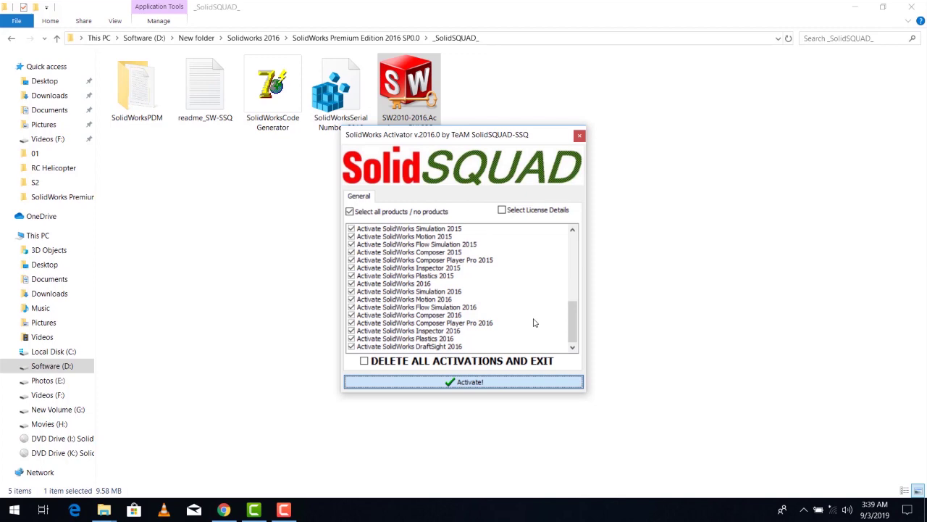
- Minimize the folder window and dismiss the 'All done! Enjoy!' confirmation
{"action": "left_click", "coordinate": [847, 11]}
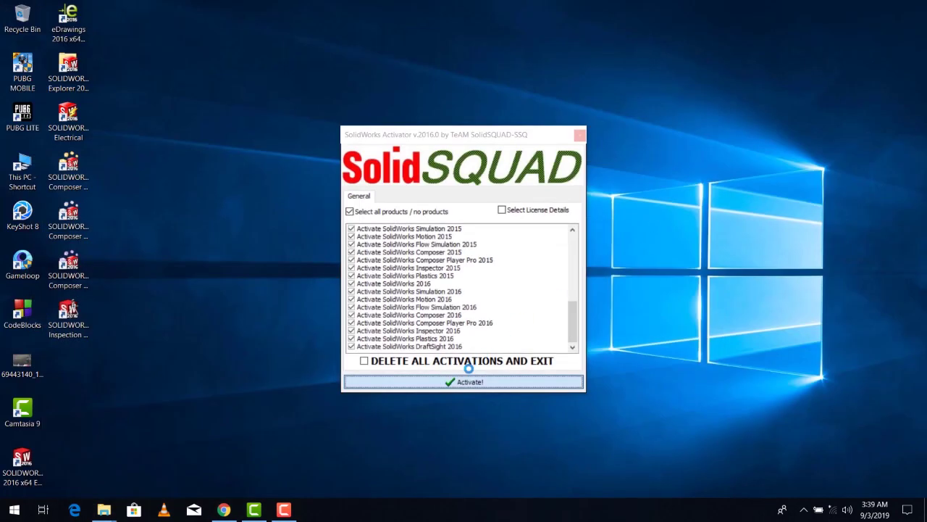
{"action": "left_click", "coordinate": [449, 380]}
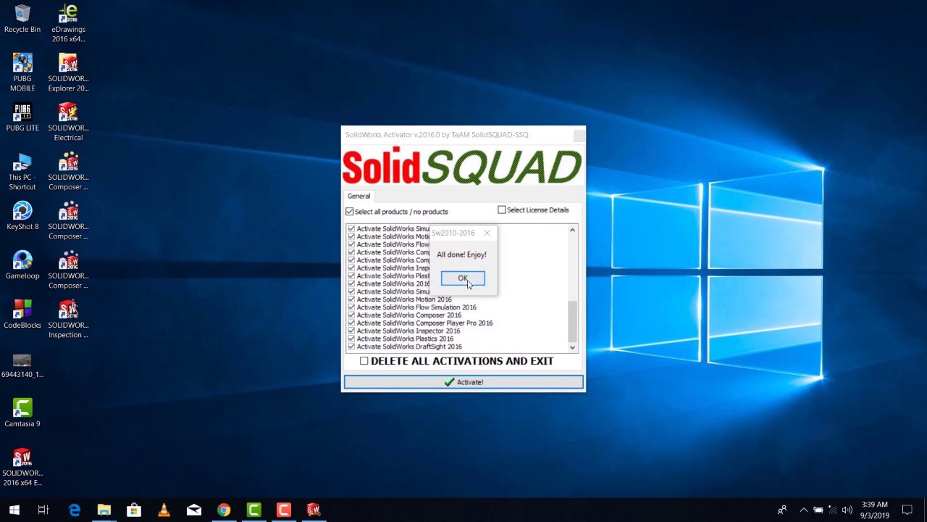
{"action": "left_click_drag", "start_coordinate": [460, 238], "coordinate": [465, 237]}
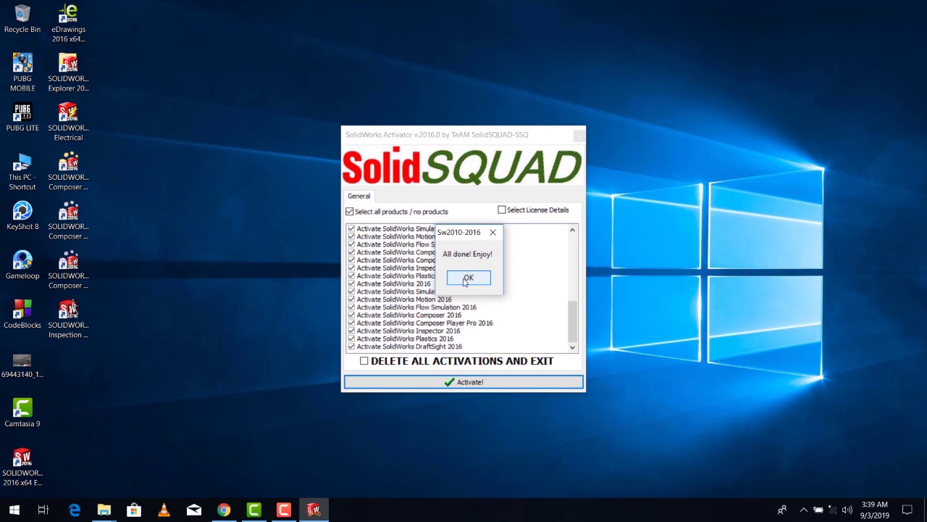
{"action": "left_click", "coordinate": [464, 279]}
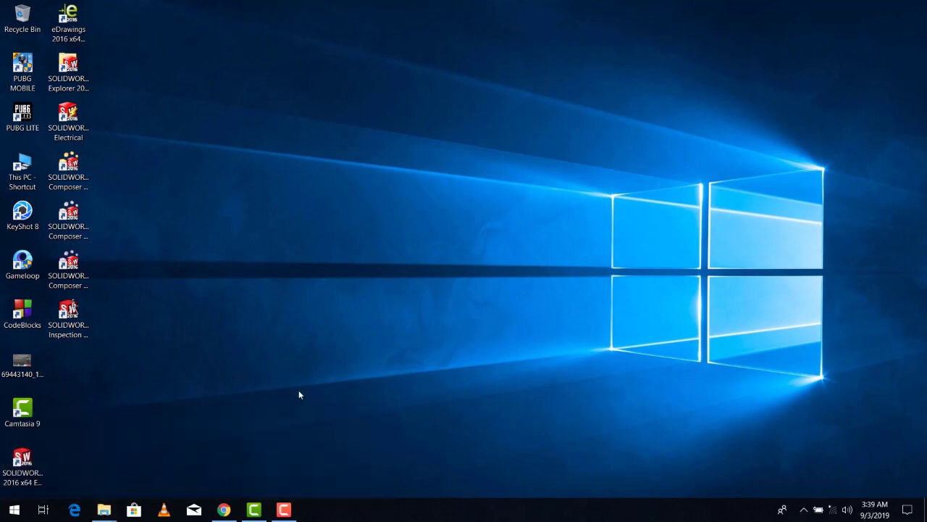
- Start SOLIDWORKS 2016 x64 Edition from its desktop shortcut
{"action": "left_click", "coordinate": [34, 477]}
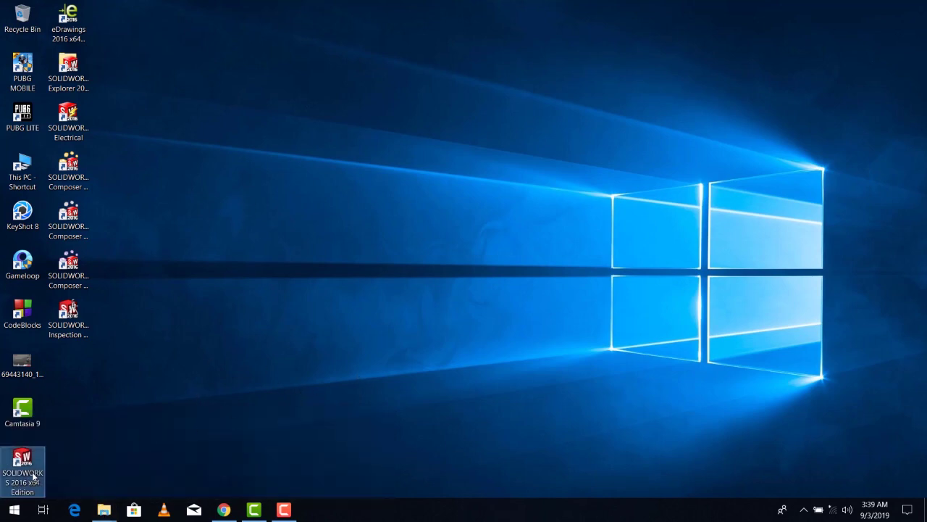
{"action": "double_click", "coordinate": [34, 476]}
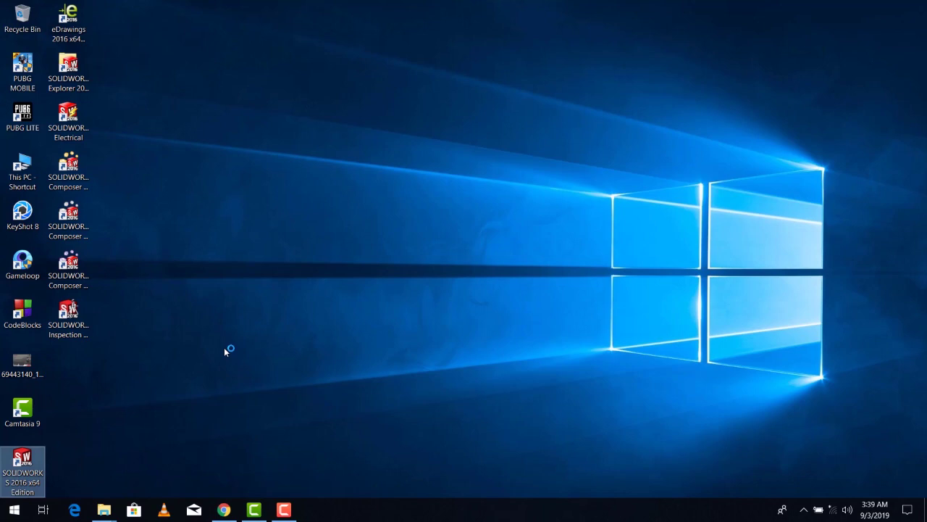